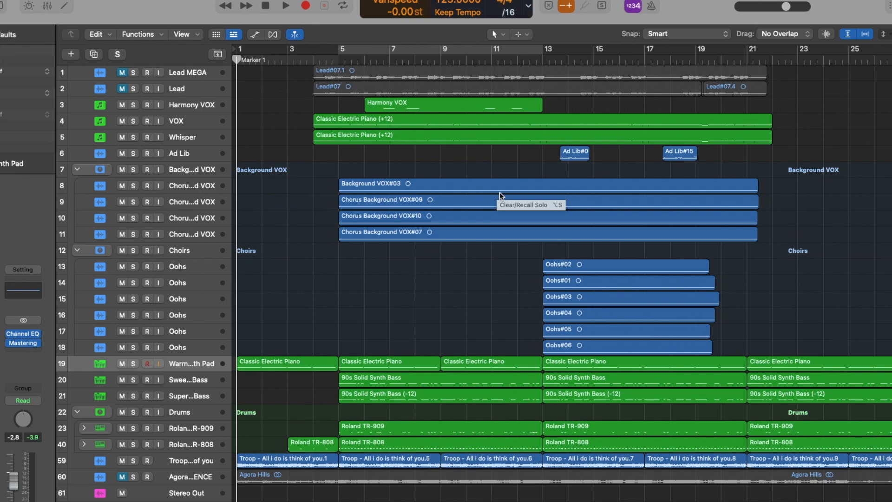
Listen to the soloed Choirs vocals from bar 13 at the different Varispeed settings
{"action": "key", "text": "space"}
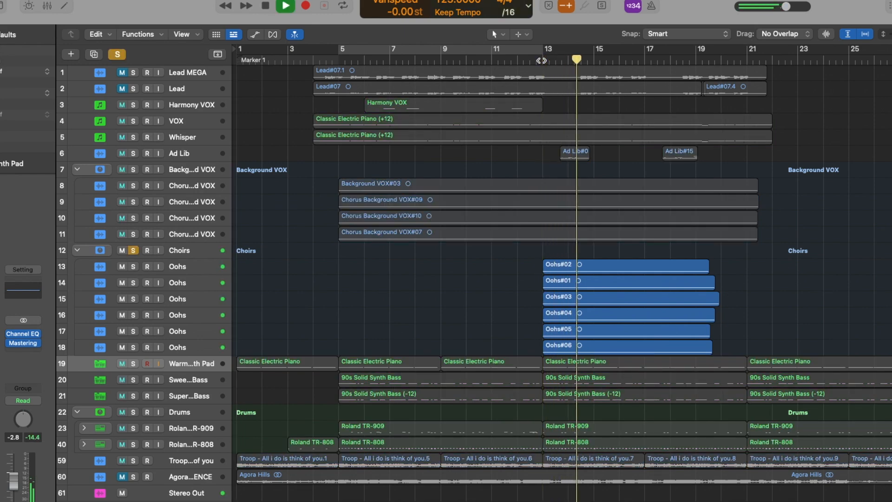
{"action": "key", "text": "space"}
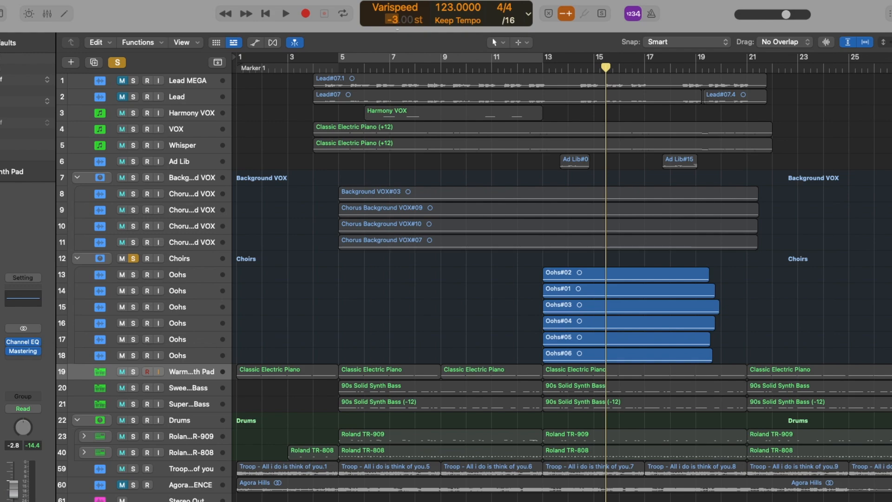
{"action": "left_click", "coordinate": [543, 69]}
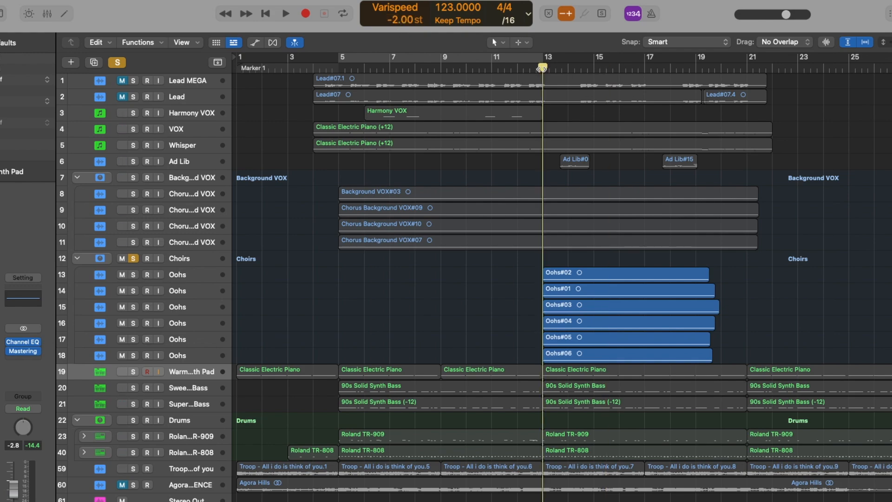
{"action": "key", "text": "space"}
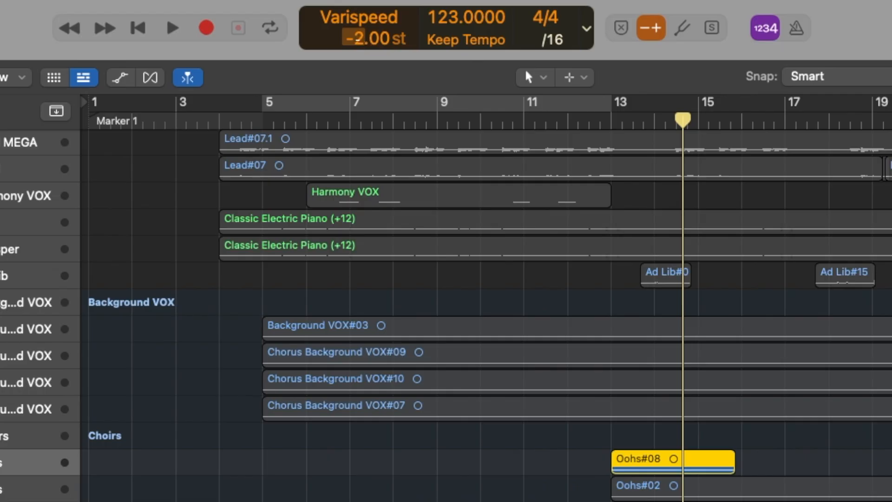
{"action": "left_click", "coordinate": [634, 125]}
{"action": "key", "text": "space"}
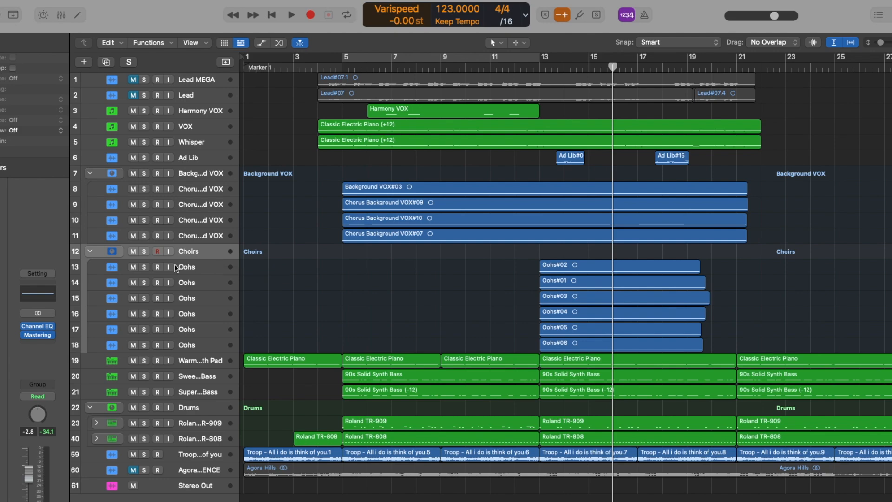
Listen to the Background VOX stack on its own from bar 7, and clear its solo when finished
{"action": "left_click", "coordinate": [145, 251]}
{"action": "left_click", "coordinate": [145, 252]}
{"action": "left_click", "coordinate": [144, 173]}
{"action": "left_click", "coordinate": [395, 68]}
{"action": "key", "text": "space"}
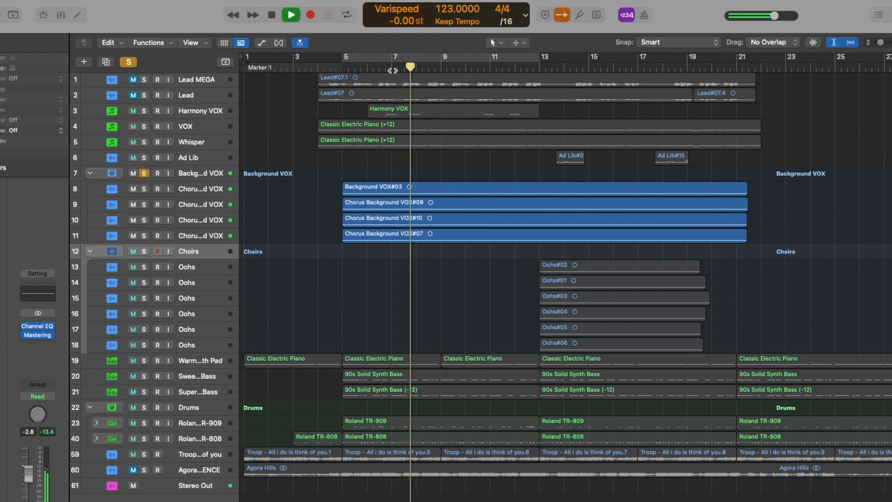
{"action": "key", "text": "space"}
{"action": "left_click", "coordinate": [144, 173]}
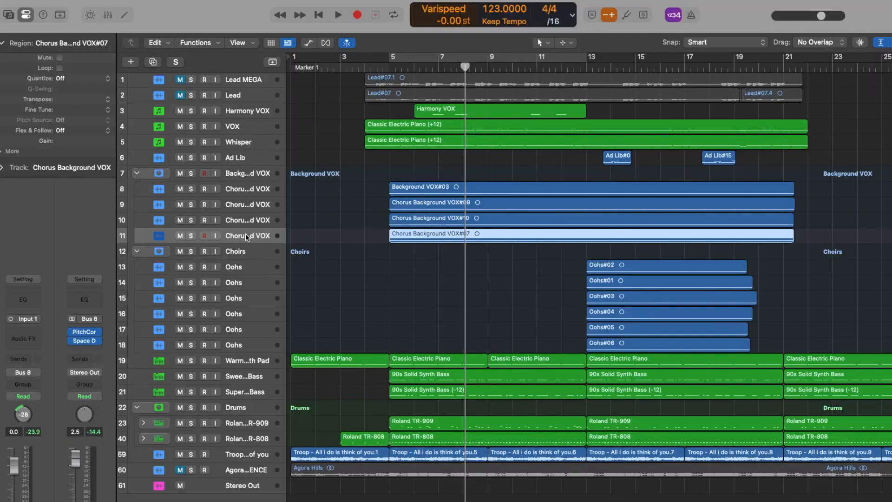
Inspect the channel strips of the four chorus background vocal tracks and of their Background VOX stack
{"action": "left_click", "coordinate": [245, 220]}
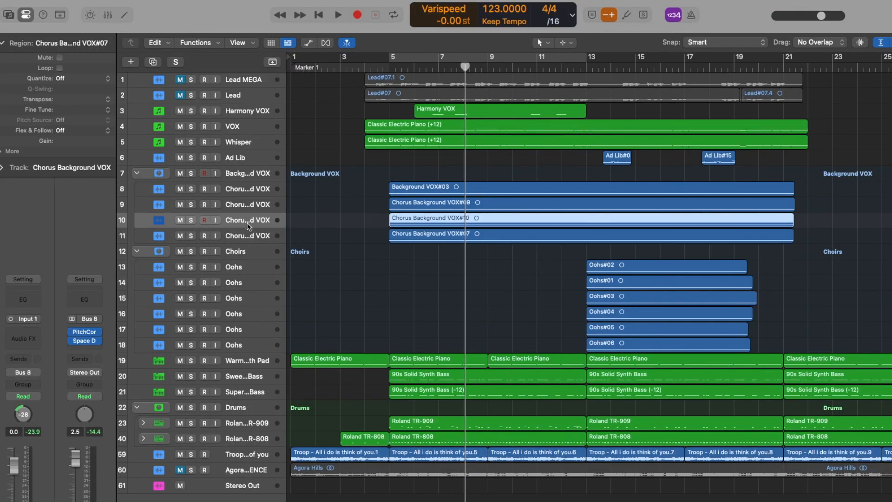
{"action": "left_click", "coordinate": [245, 203]}
{"action": "left_click", "coordinate": [245, 188]}
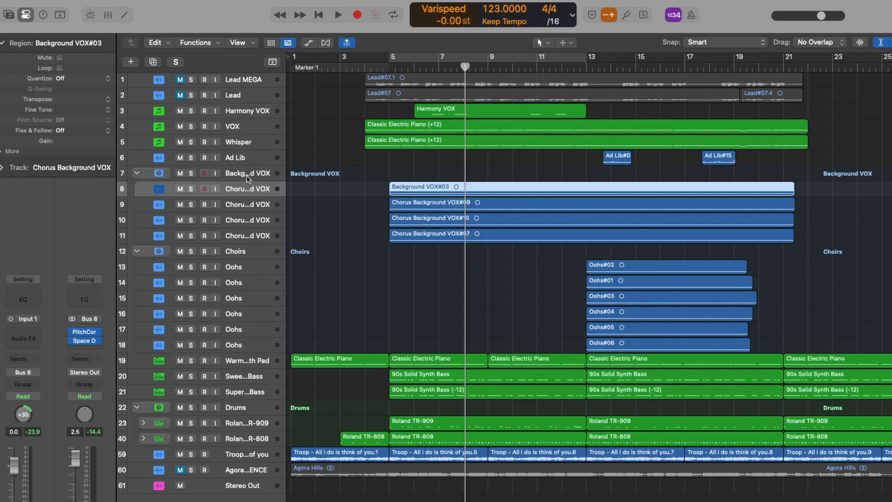
{"action": "left_click", "coordinate": [247, 177]}
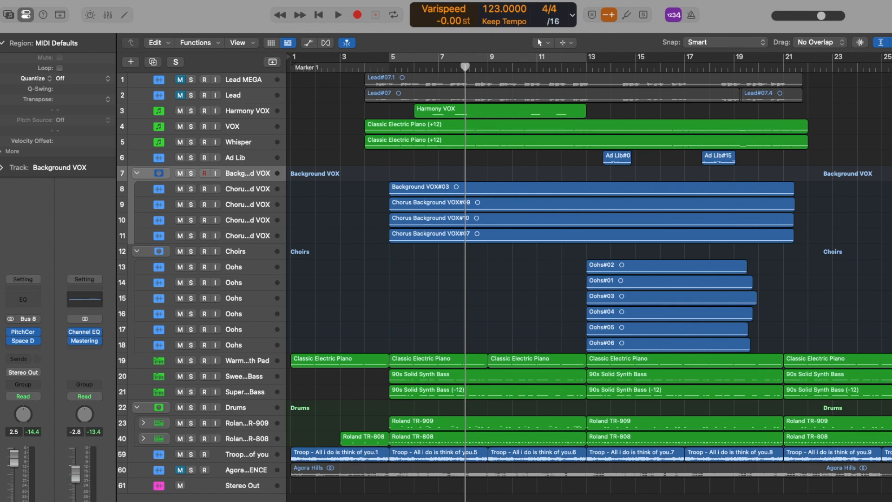
Inspect the channel strips of the Choirs stack and its individual Oohs tracks, including panning and effects
{"action": "left_click", "coordinate": [245, 255]}
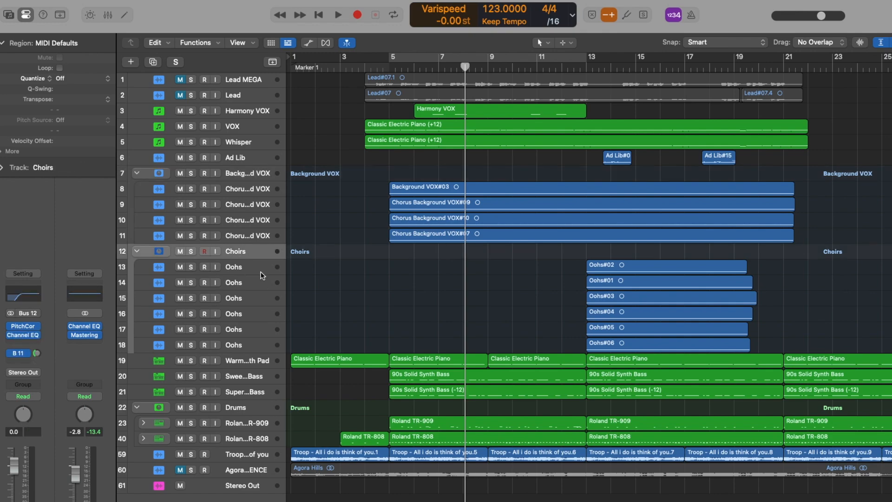
{"action": "left_click", "coordinate": [258, 343]}
{"action": "left_click", "coordinate": [258, 331]}
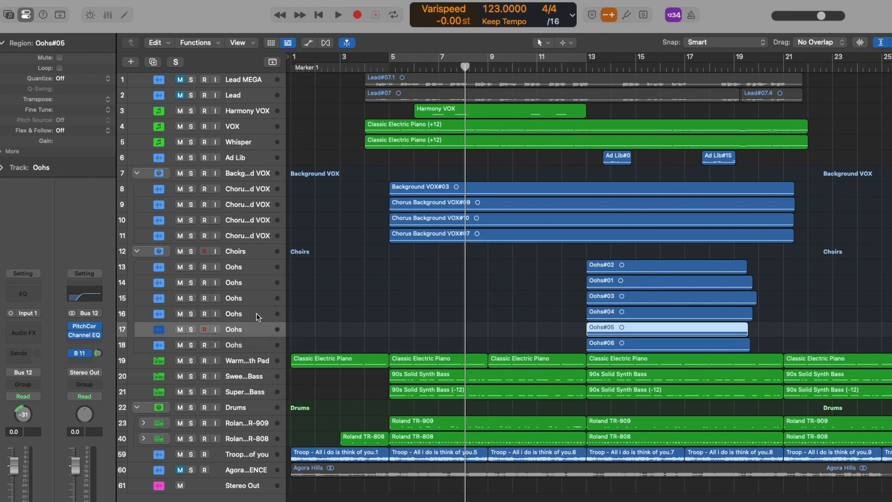
{"action": "left_click", "coordinate": [258, 315]}
{"action": "left_click", "coordinate": [255, 301]}
{"action": "left_click", "coordinate": [246, 262]}
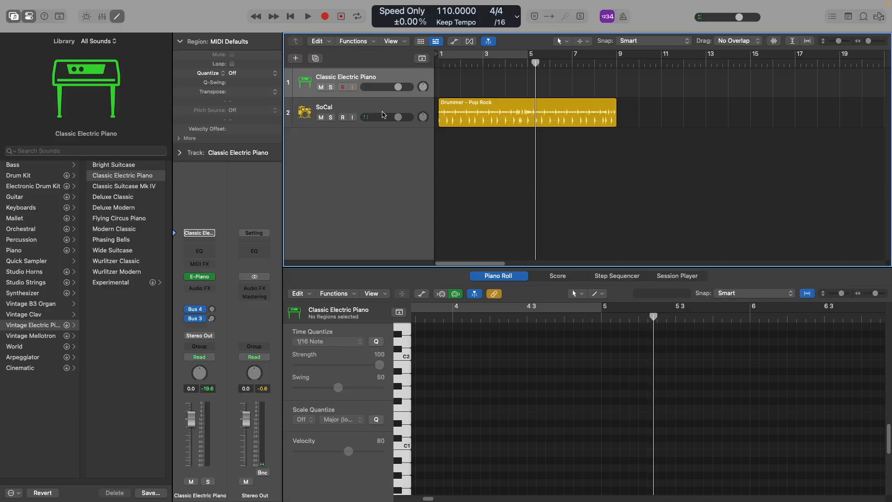
Capture the unrecorded performance as a MIDI region on the Classic Electric Piano track and play it back
{"action": "left_click", "coordinate": [340, 21]}
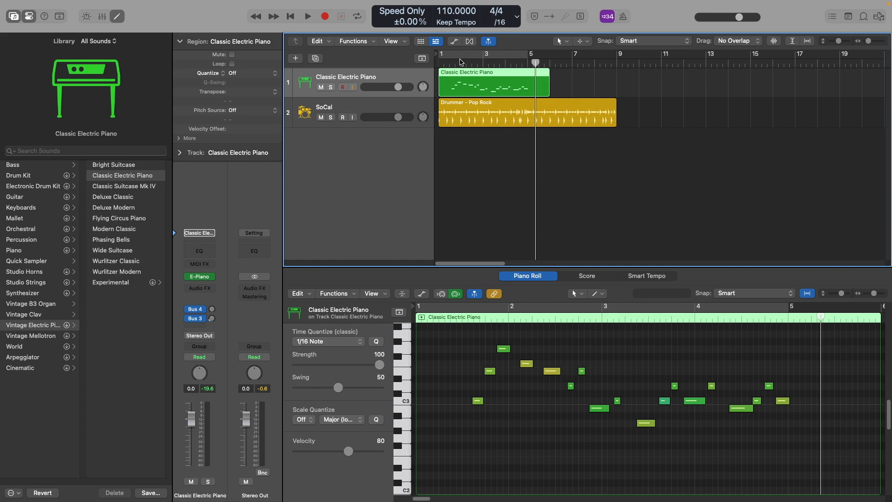
{"action": "key", "text": "space"}
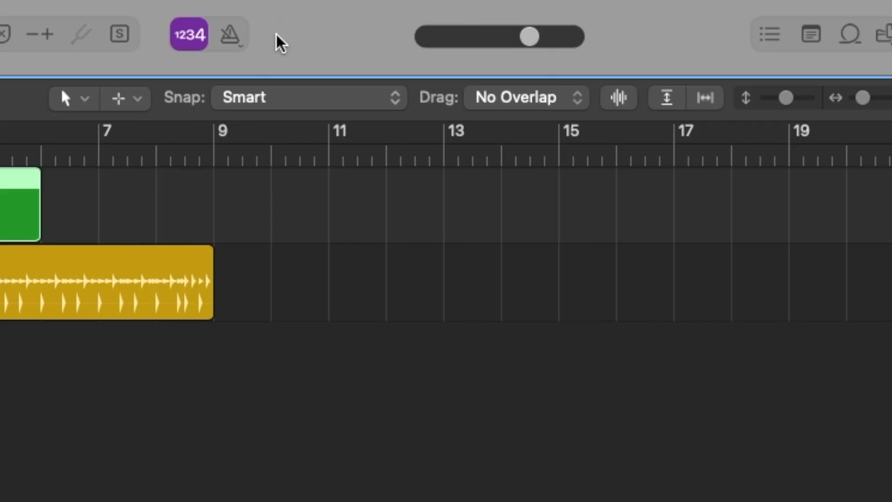
Open the customization options for the control bar and display
{"action": "right_click", "coordinate": [275, 32]}
{"action": "left_click", "coordinate": [310, 52]}
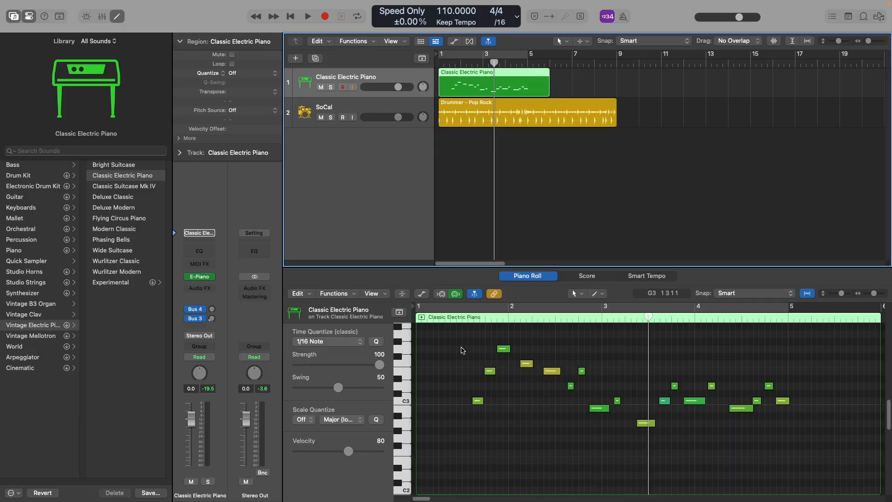
Hide the Library, enlarge the Piano Roll, and shorten all Classic Electric Piano notes together
{"action": "left_click_drag", "start_coordinate": [462, 350], "coordinate": [809, 427]}
{"action": "key", "text": "y"}
{"action": "left_click_drag", "start_coordinate": [647, 267], "coordinate": [647, 237]}
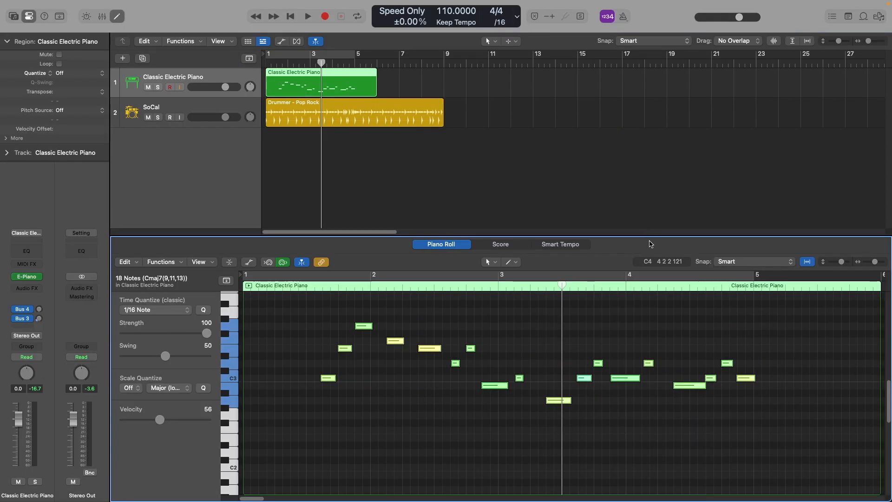
{"action": "left_click", "coordinate": [330, 378]}
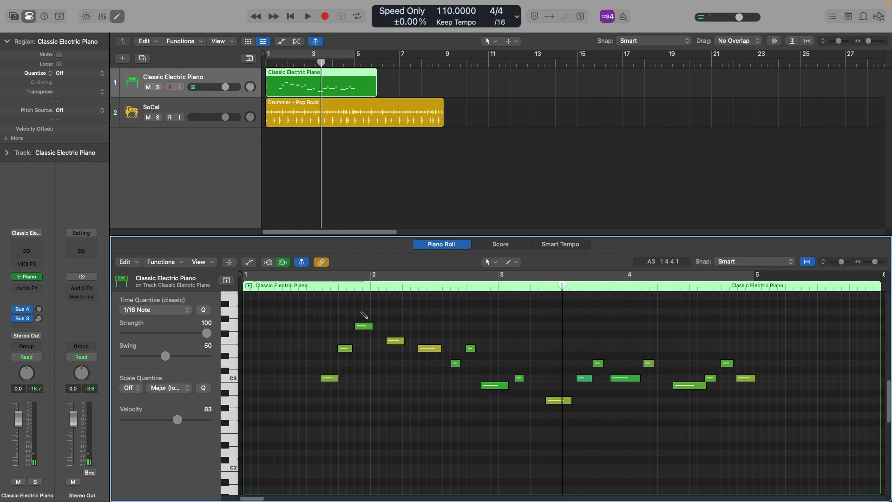
{"action": "key", "text": "super+a"}
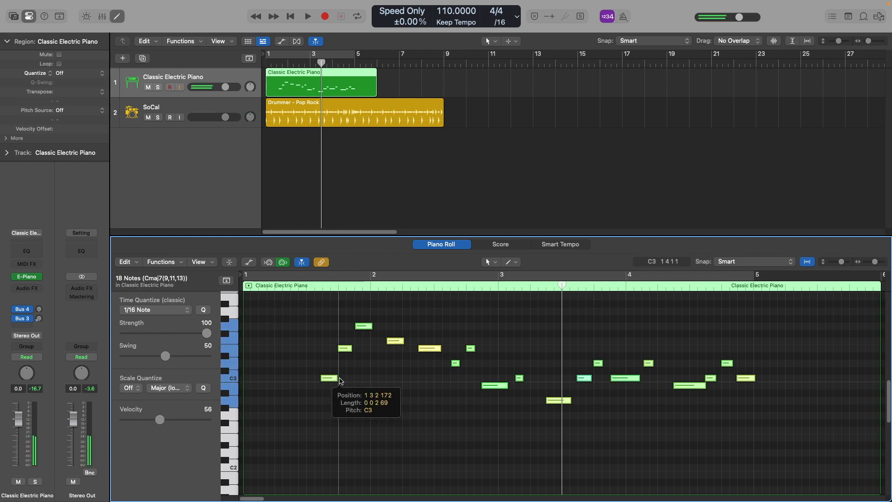
{"action": "left_click_drag", "start_coordinate": [350, 383], "coordinate": [338, 381]}
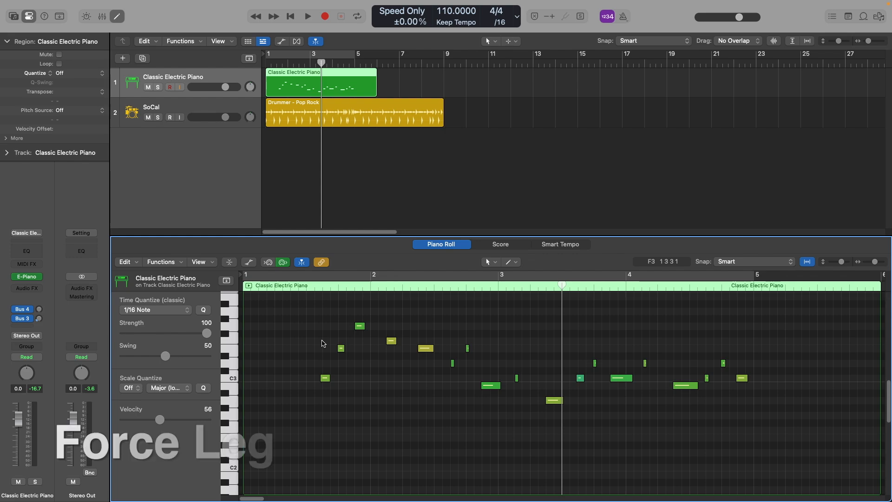
Apply Force Legato to all notes in the Classic Electric Piano region and play the result
{"action": "left_click_drag", "start_coordinate": [300, 305], "coordinate": [807, 456]}
{"action": "left_click", "coordinate": [376, 412]}
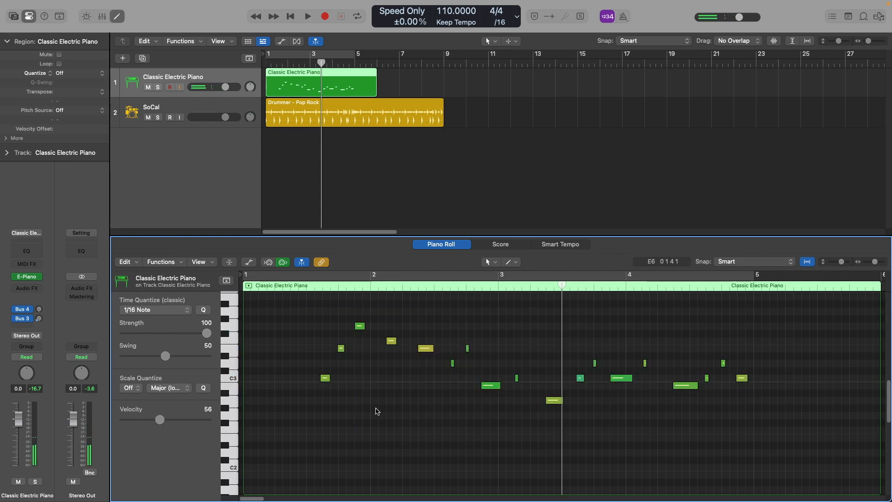
{"action": "key", "text": "super+a"}
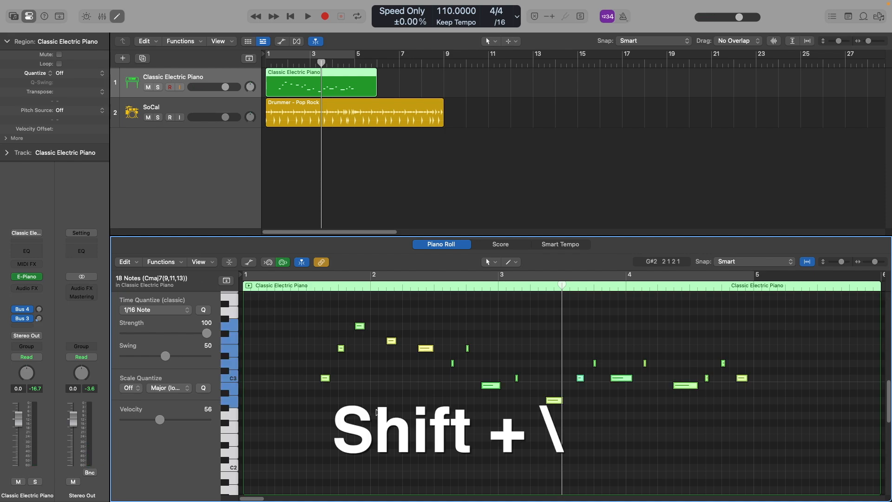
{"action": "key", "text": "shift+backslash"}
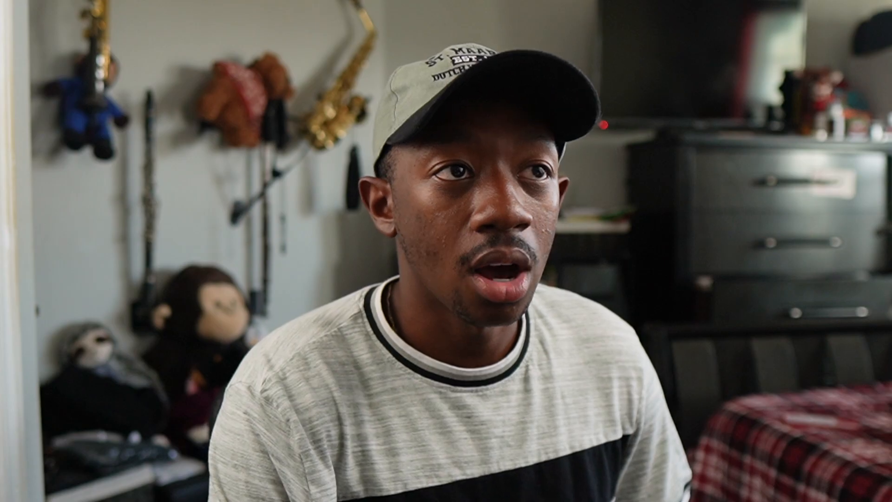
{"action": "key", "text": "space"}
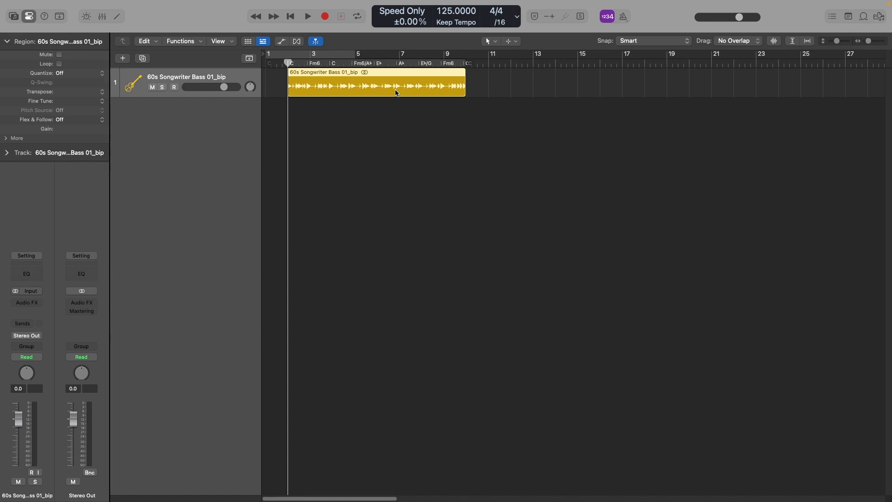
Open the 60s Songwriter Bass 01_bip region in an enlarged audio editor and turn on Flex for its track
{"action": "double_click", "coordinate": [396, 92]}
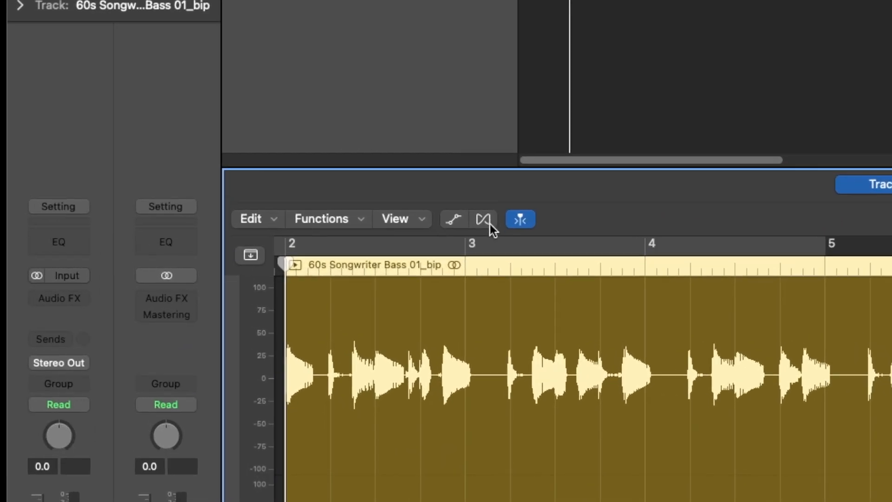
{"action": "left_click", "coordinate": [481, 217]}
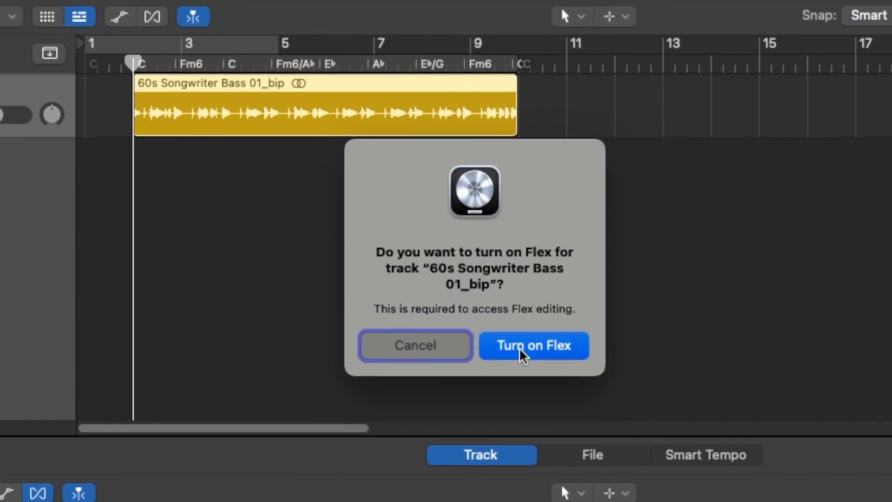
{"action": "left_click", "coordinate": [520, 347]}
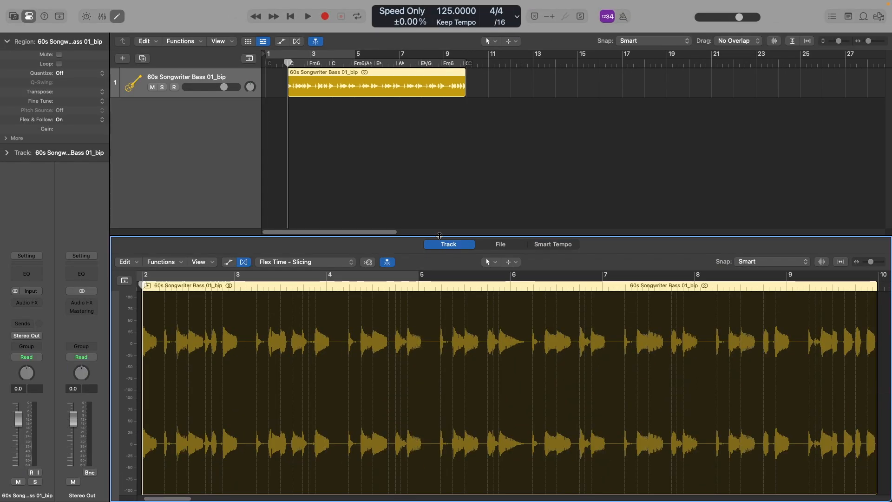
{"action": "left_click_drag", "start_coordinate": [440, 235], "coordinate": [439, 185]}
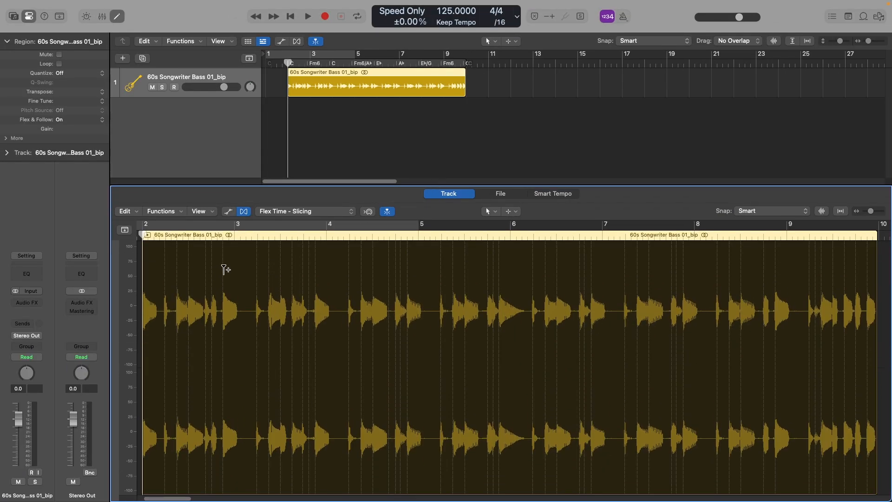
Try moving the bass transients just before bar 3 and just after bar 4 later in time with flex markers
{"action": "left_click_drag", "start_coordinate": [223, 270], "coordinate": [258, 274]}
{"action": "left_click_drag", "start_coordinate": [347, 272], "coordinate": [368, 274]}
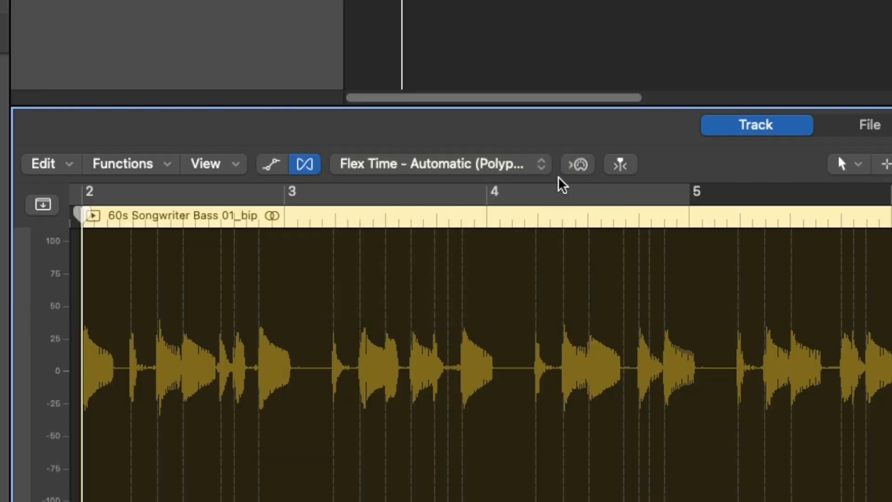
Switch the 60s Songwriter Bass track's flex mode to Flex Pitch
{"action": "left_click", "coordinate": [515, 166]}
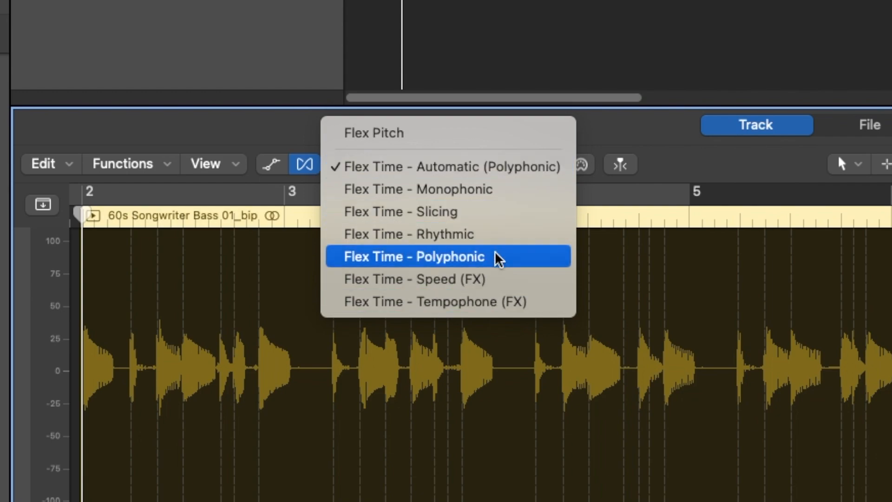
{"action": "left_click", "coordinate": [467, 135]}
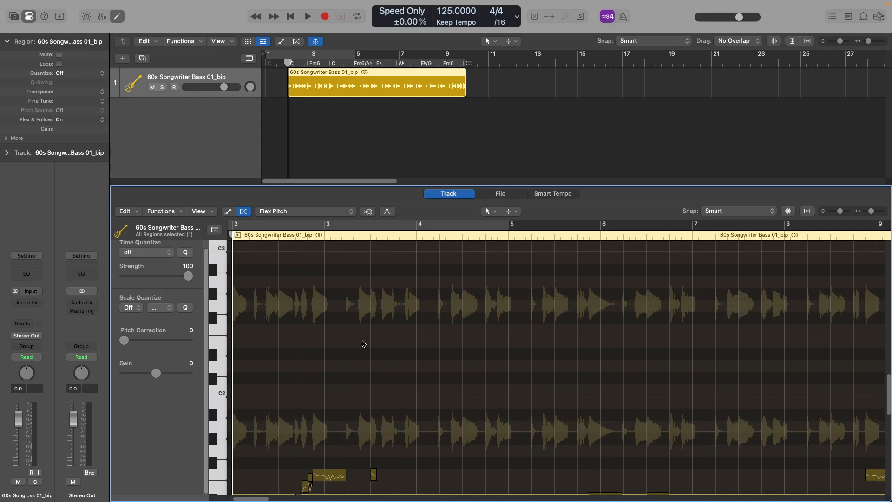
{"action": "scroll", "coordinate": [363, 344], "scroll_direction": "up", "scroll_amount": 3}
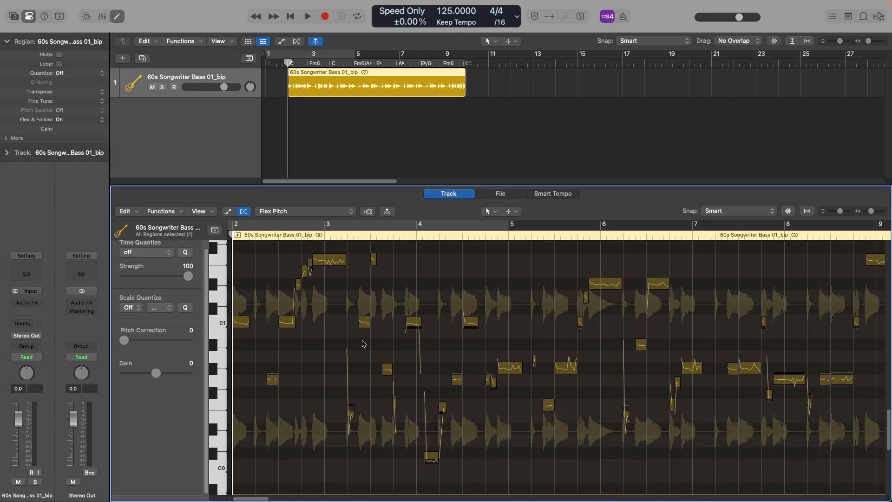
Adjust the long bass note just before bar 3 to a fine pitch of 1
{"action": "mouse_move", "coordinate": [338, 286]}
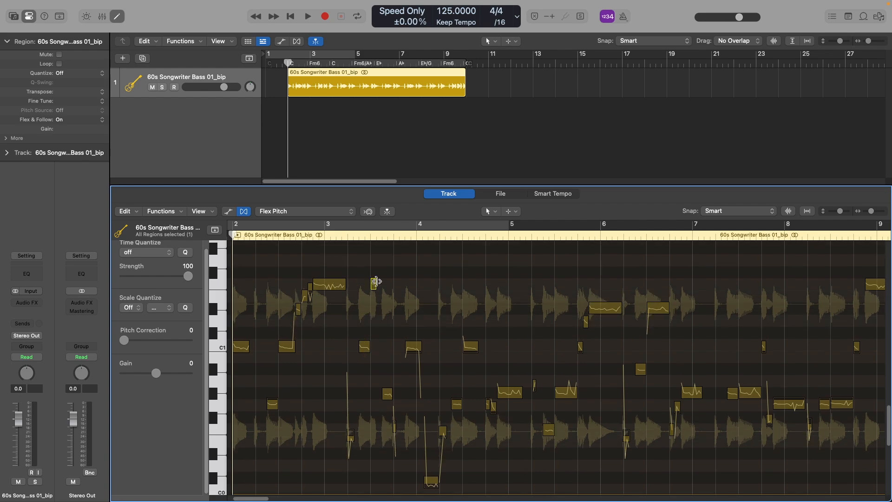
{"action": "mouse_move", "coordinate": [415, 344]}
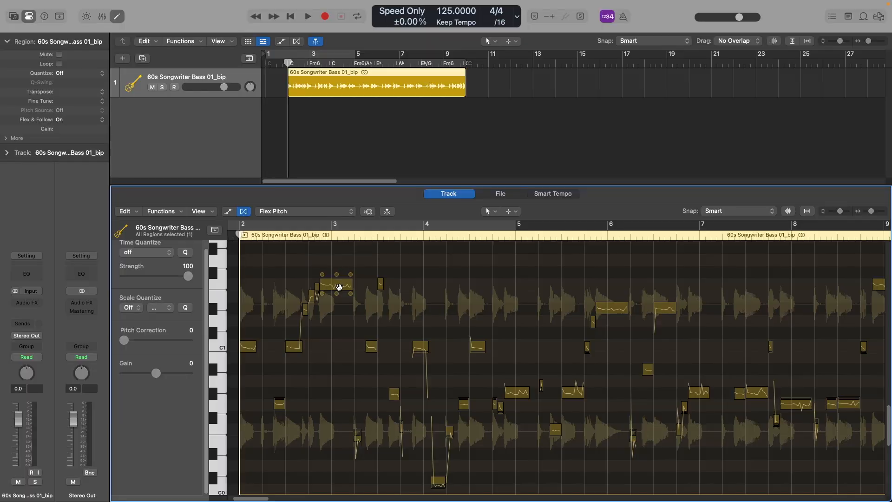
{"action": "left_click", "coordinate": [339, 286]}
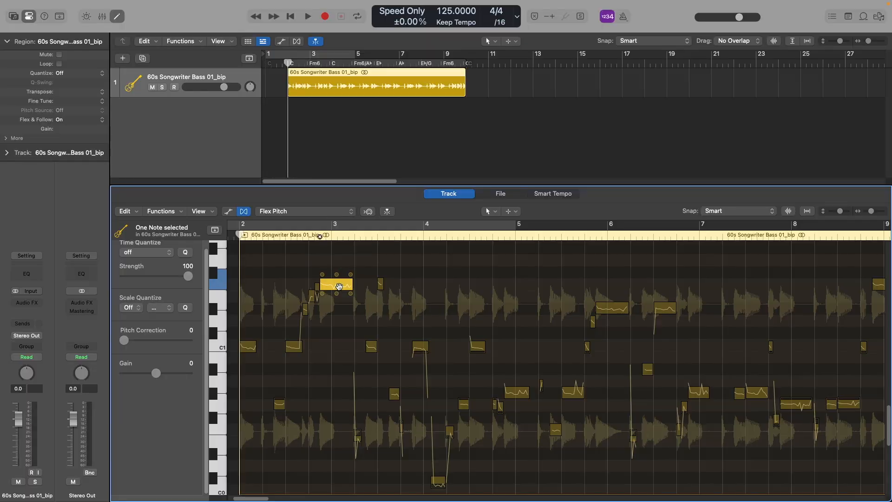
{"action": "mouse_move", "coordinate": [339, 287]}
{"action": "left_mouse_down"}
{"action": "mouse_move", "coordinate": [338, 327]}
{"action": "mouse_move", "coordinate": [340, 282]}
{"action": "left_mouse_up"}
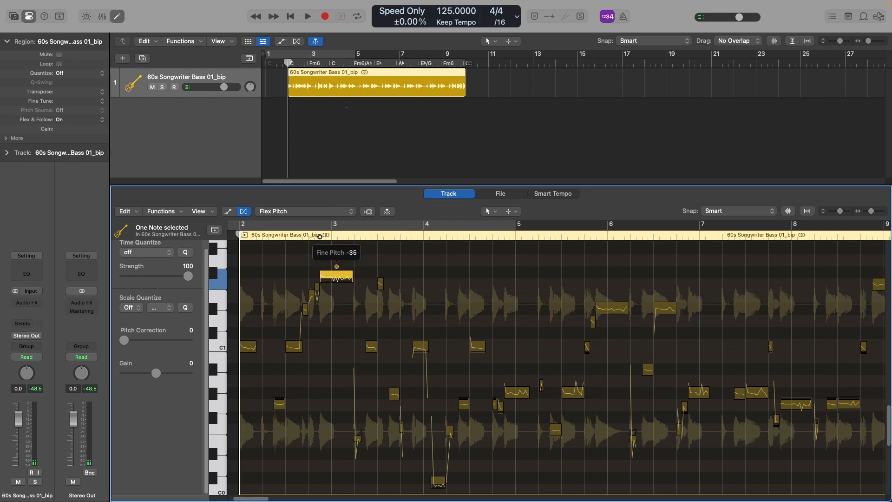
{"action": "left_click_drag", "start_coordinate": [337, 266], "coordinate": [337, 275]}
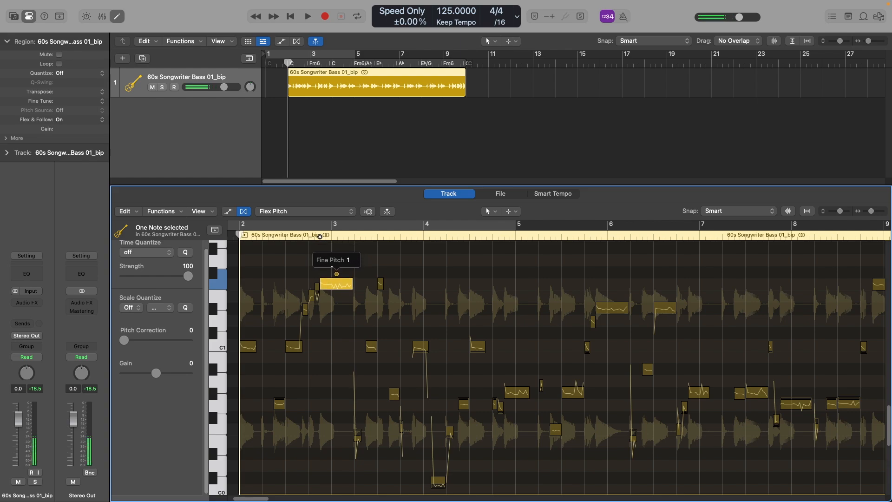
Fine-tune the pitch of the low bass note just after bar 4 and play the passage
{"action": "left_click", "coordinate": [438, 479]}
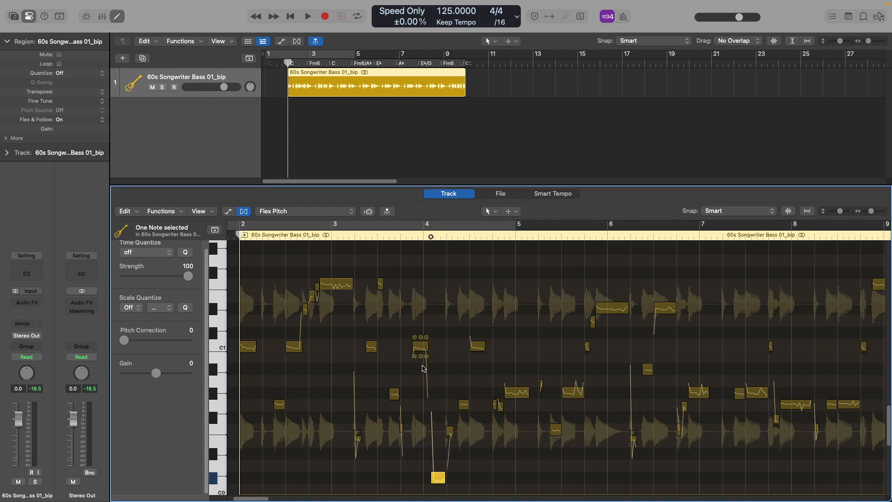
{"action": "left_click", "coordinate": [419, 236]}
{"action": "key", "text": "space"}
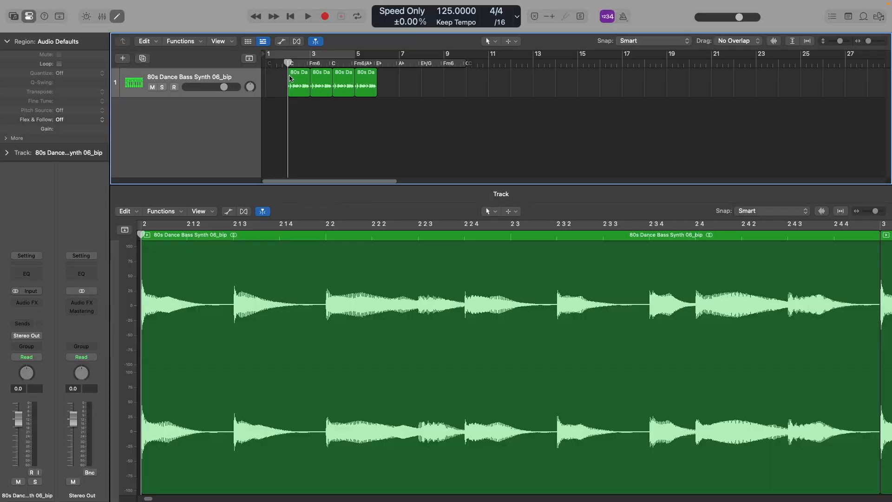
Give the first 80s Dance Bass Synth region a fade-in of 1,050 and play it
{"action": "left_click", "coordinate": [292, 79]}
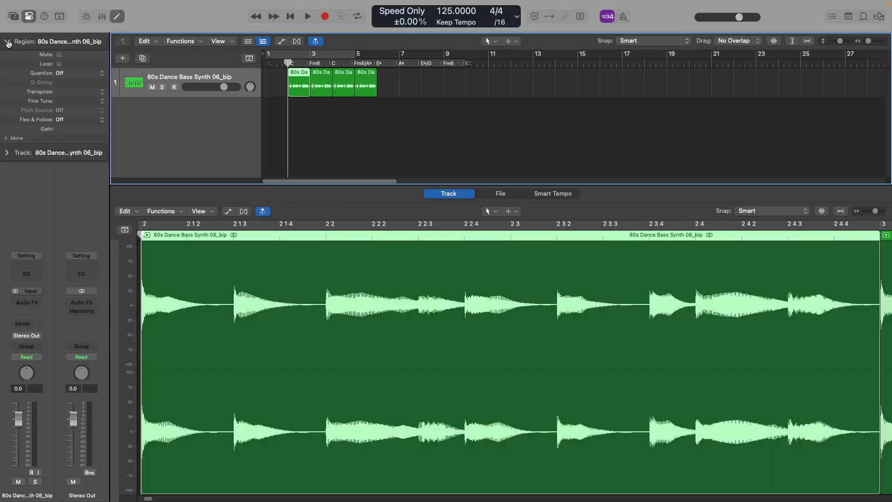
{"action": "left_click", "coordinate": [6, 138]}
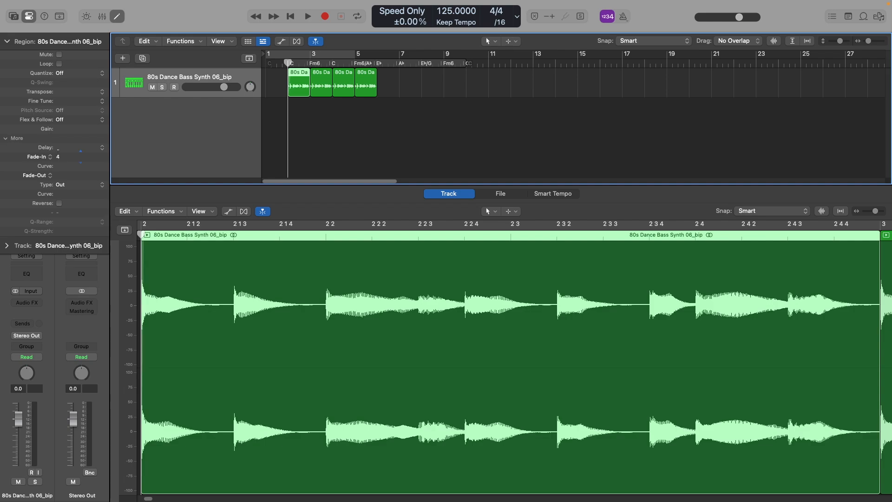
{"action": "left_click_drag", "start_coordinate": [63, 121], "coordinate": [78, 61]}
{"action": "left_click_drag", "start_coordinate": [59, 156], "coordinate": [169, 2]}
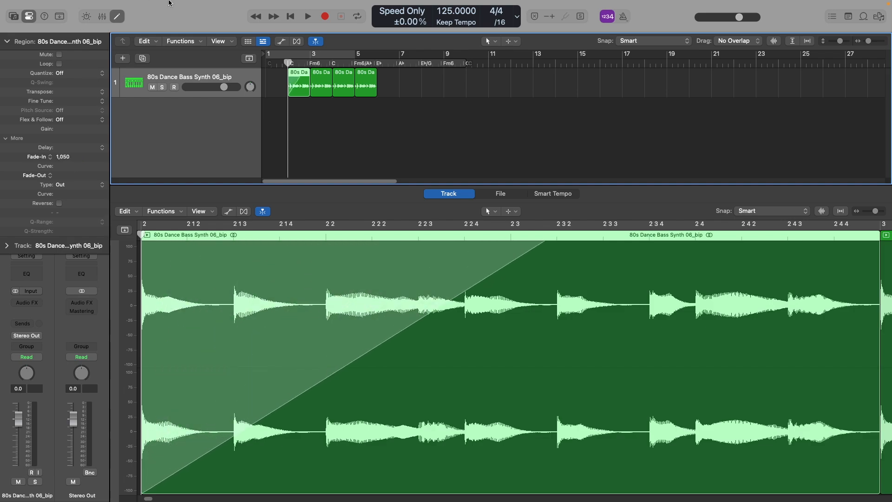
{"action": "key", "text": "space"}
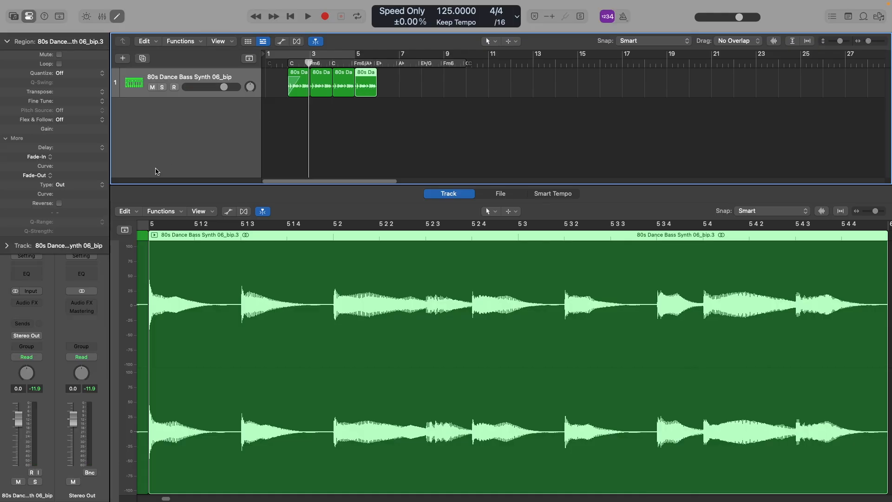
Give the last bass synth region a fade-out of 1,065, audition it, and try a negative fade-out curve
{"action": "left_click_drag", "start_coordinate": [81, 175], "coordinate": [136, 0]}
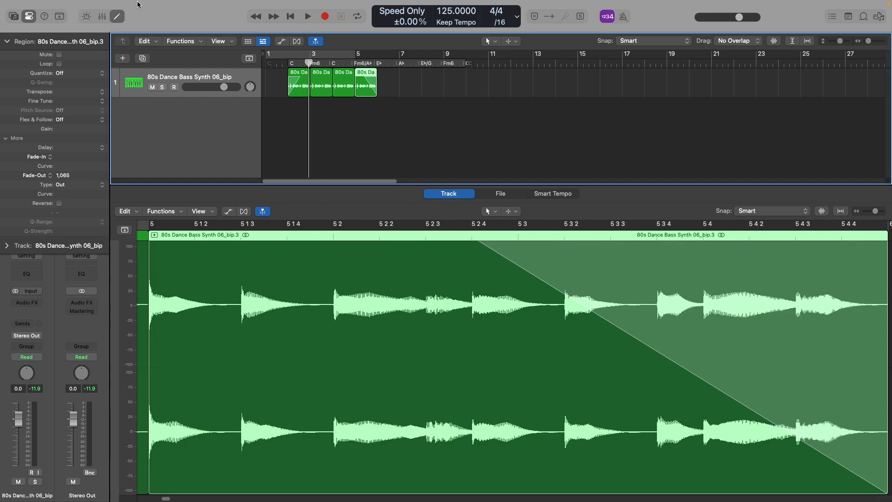
{"action": "key", "text": "space"}
{"action": "key", "text": "space"}
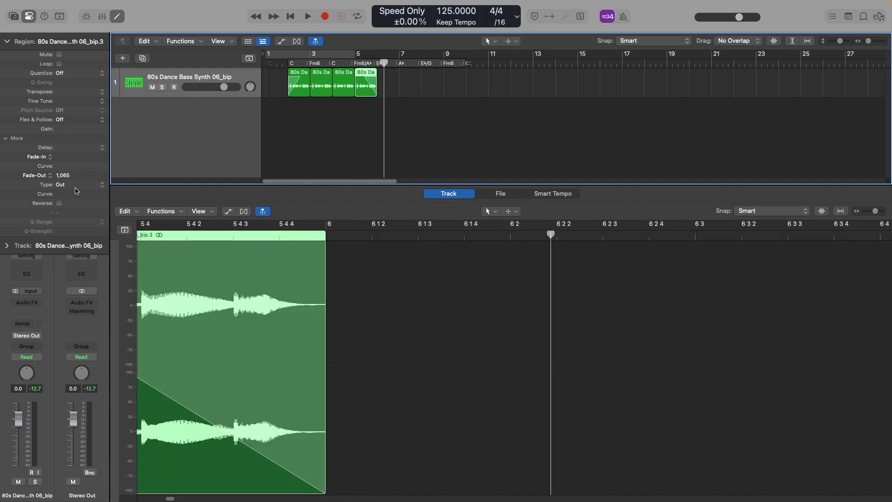
{"action": "left_click_drag", "start_coordinate": [80, 194], "coordinate": [80, 343]}
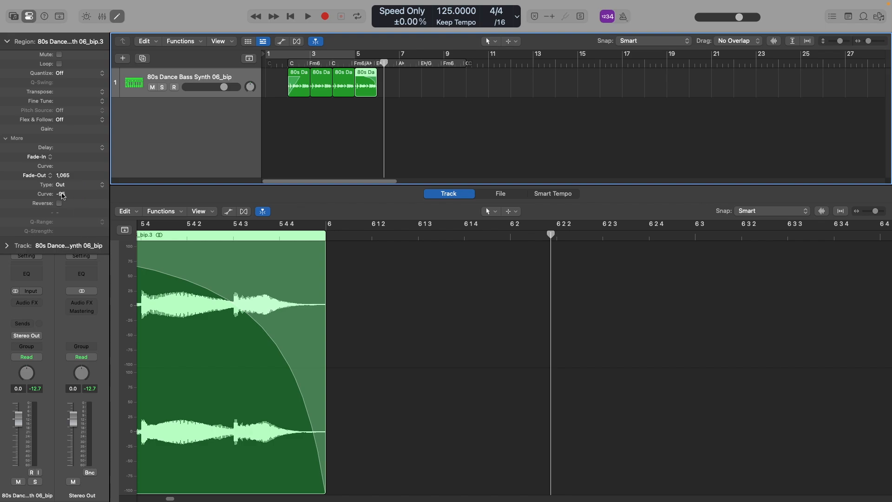
Change the first bass synth region's fade-in to Speed Up
{"action": "left_click", "coordinate": [294, 93]}
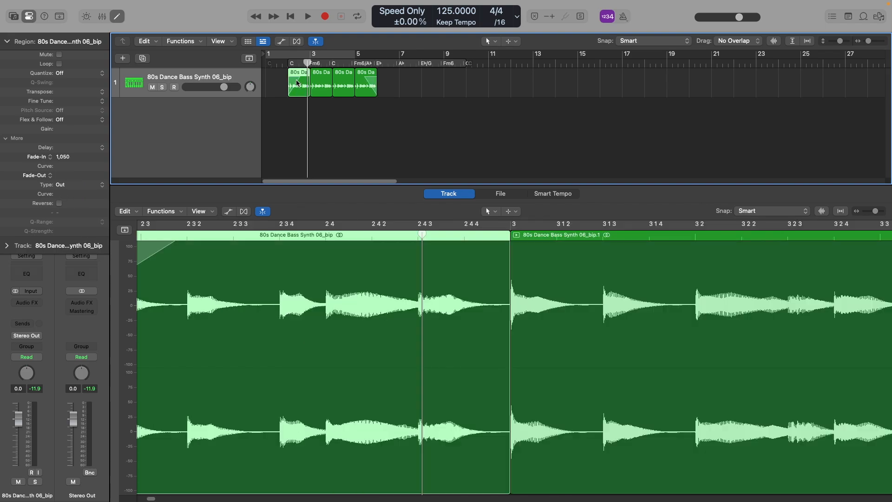
{"action": "right_click", "coordinate": [297, 83]}
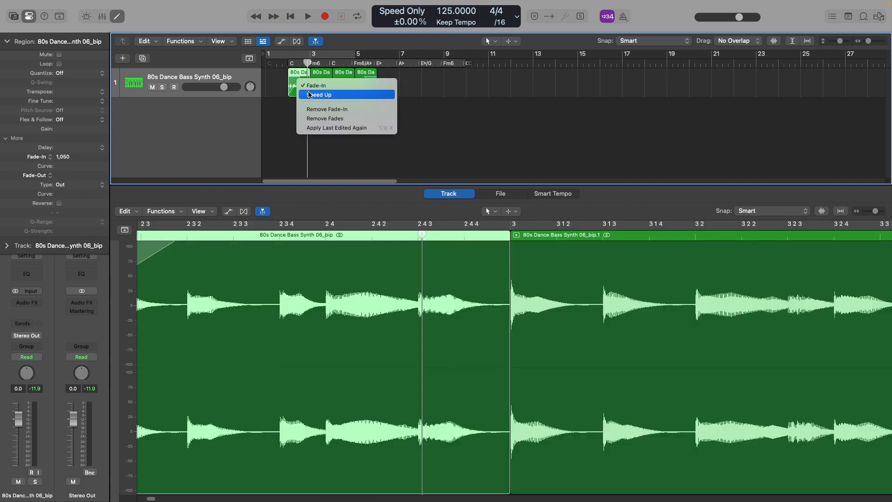
{"action": "left_click", "coordinate": [351, 96]}
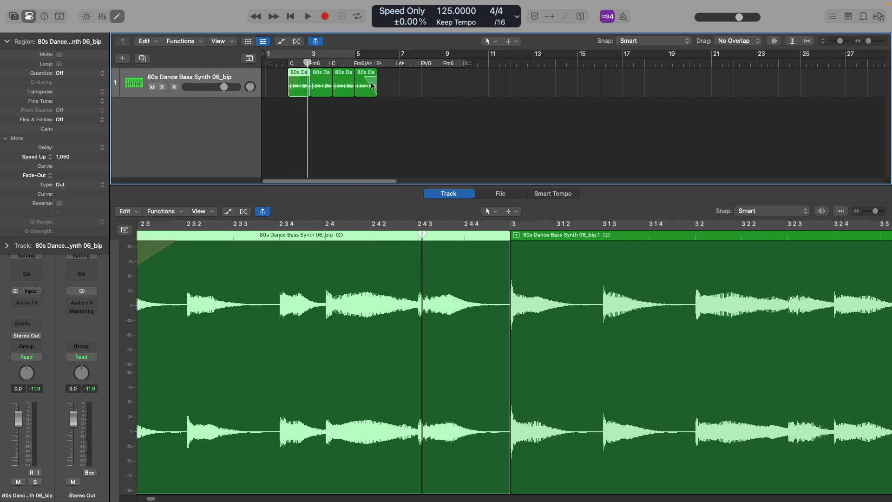
Change the last bass synth region's fade-out to Slow Down and play the result
{"action": "left_click", "coordinate": [372, 85]}
{"action": "right_click", "coordinate": [372, 83]}
{"action": "left_click", "coordinate": [382, 96]}
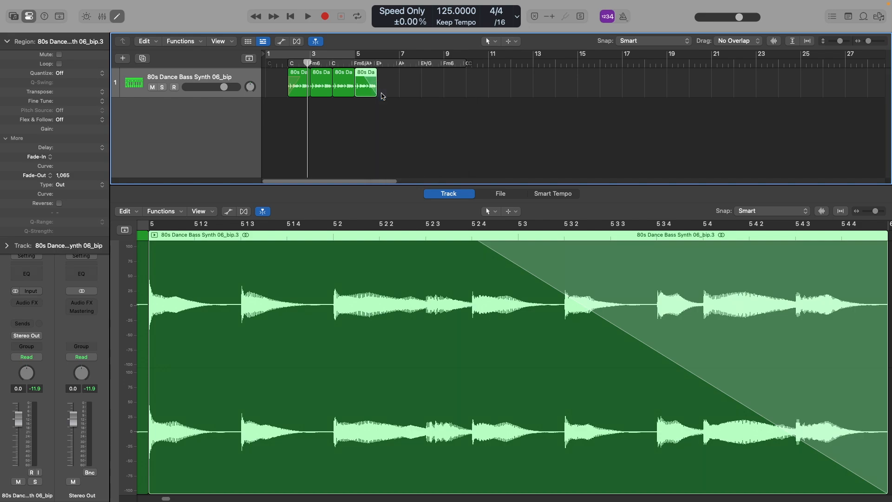
{"action": "right_click", "coordinate": [373, 84]}
{"action": "left_click", "coordinate": [330, 123]}
{"action": "key", "text": "space"}
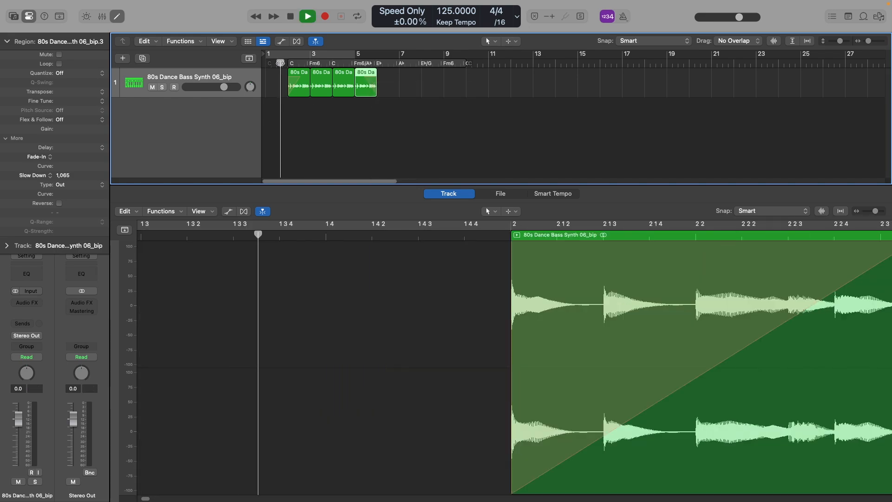